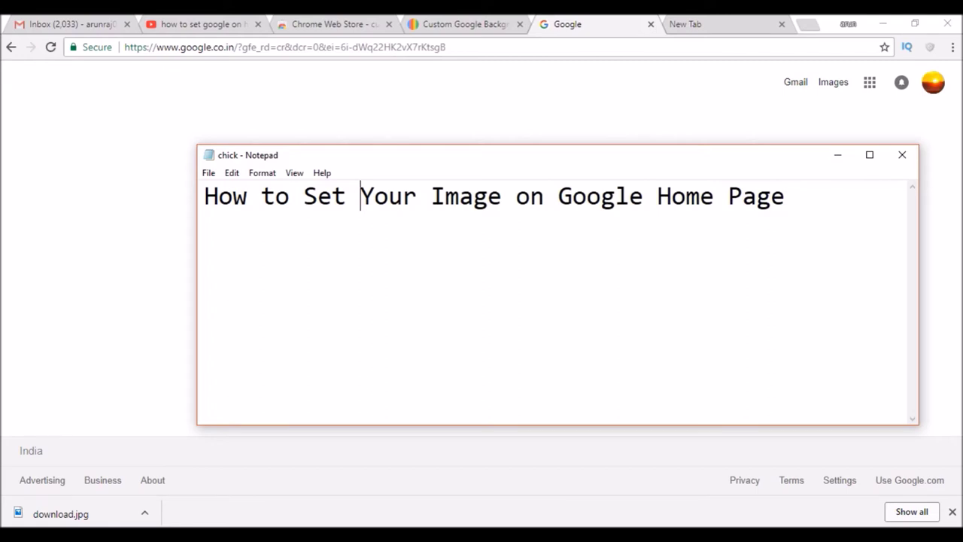
Bring the Chrome window with the Google home page in front of the Notepad title note.
{"action": "left_click", "coordinate": [163, 210]}
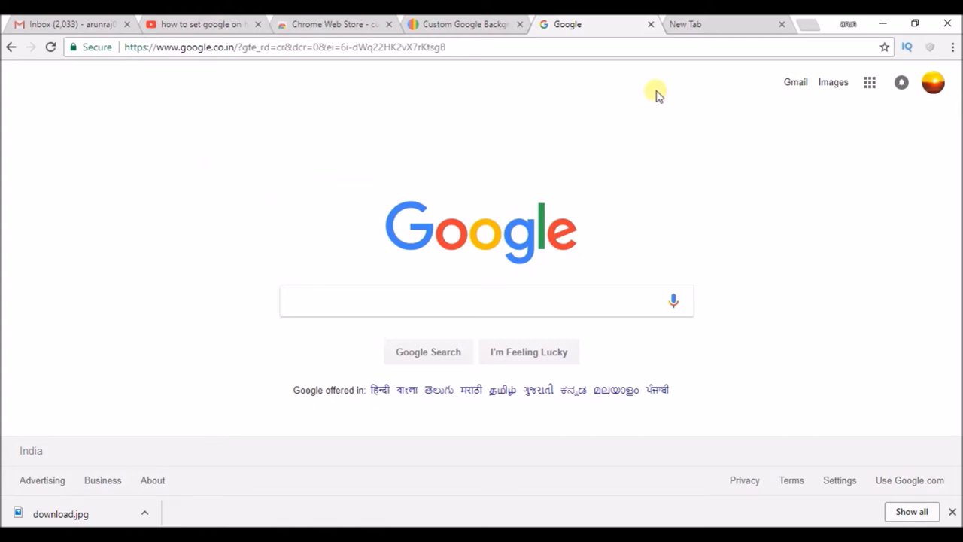
Search Google for 'chrome store' to reach the Chrome Web Store.
{"action": "left_click", "coordinate": [719, 24]}
{"action": "left_click", "coordinate": [599, 19]}
{"action": "left_click", "coordinate": [466, 299]}
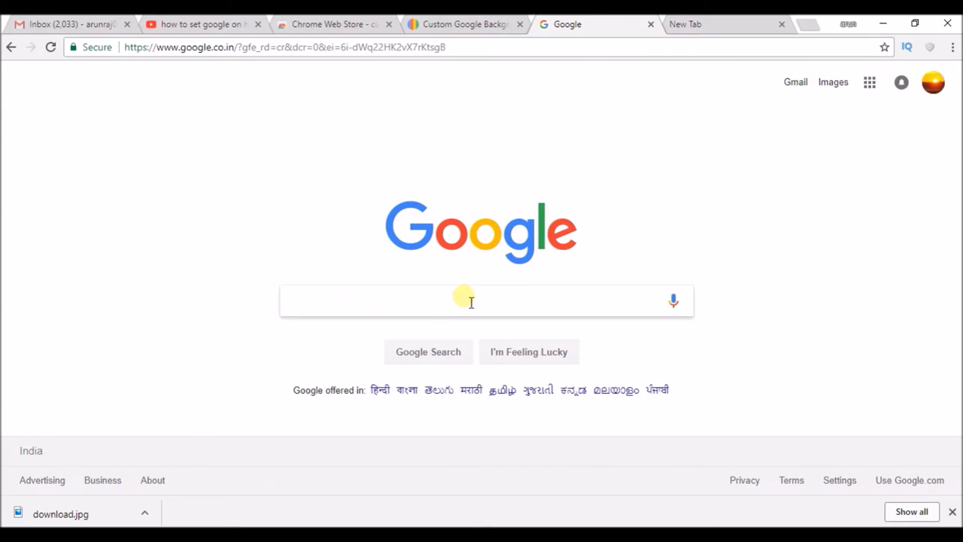
{"action": "type", "text": "chrome"}
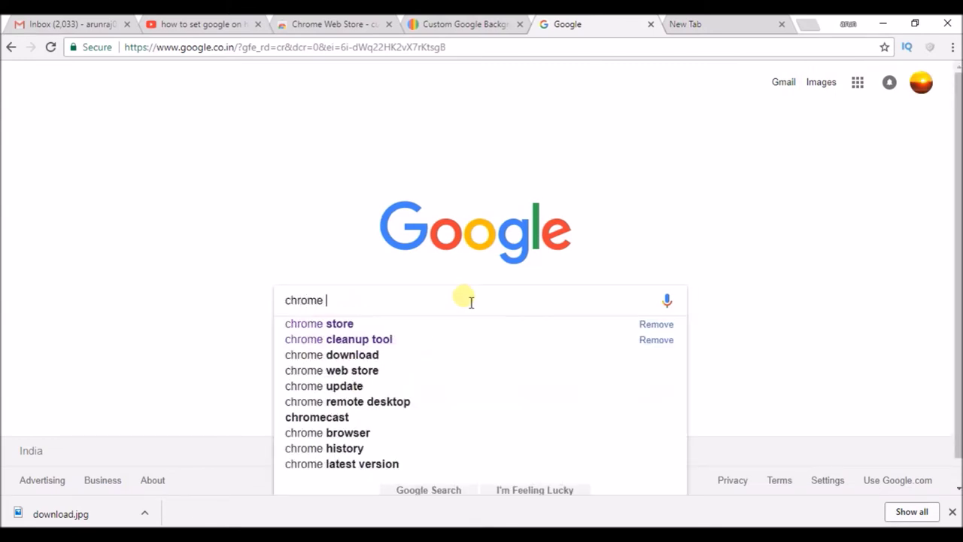
{"action": "key", "text": "Down"}
{"action": "key", "text": "Return"}
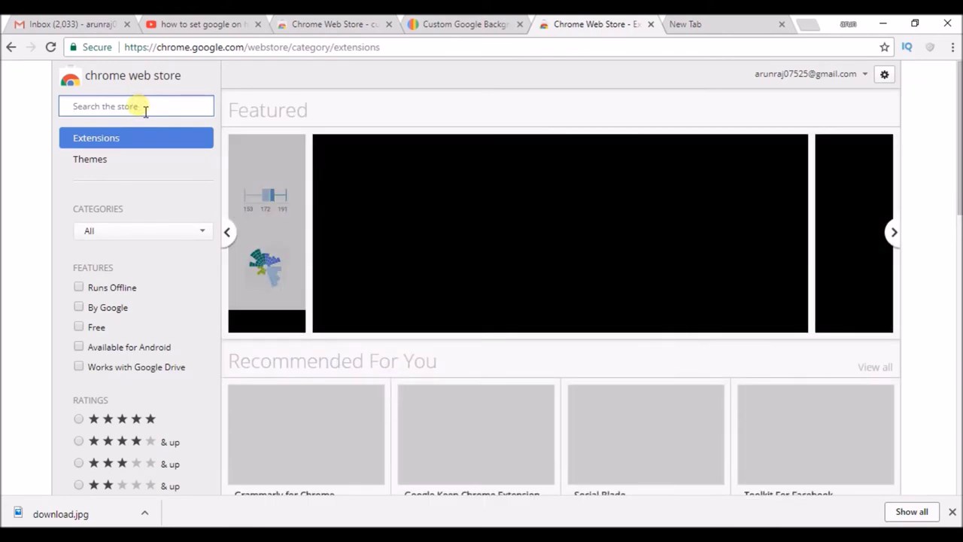
Search the Web Store for 'custom background' and pick Custom New Tab & Google™ Background Image.
{"action": "type", "text": "cuat"}
{"action": "key", "text": "BackSpace"}
{"action": "key", "text": "BackSpace"}
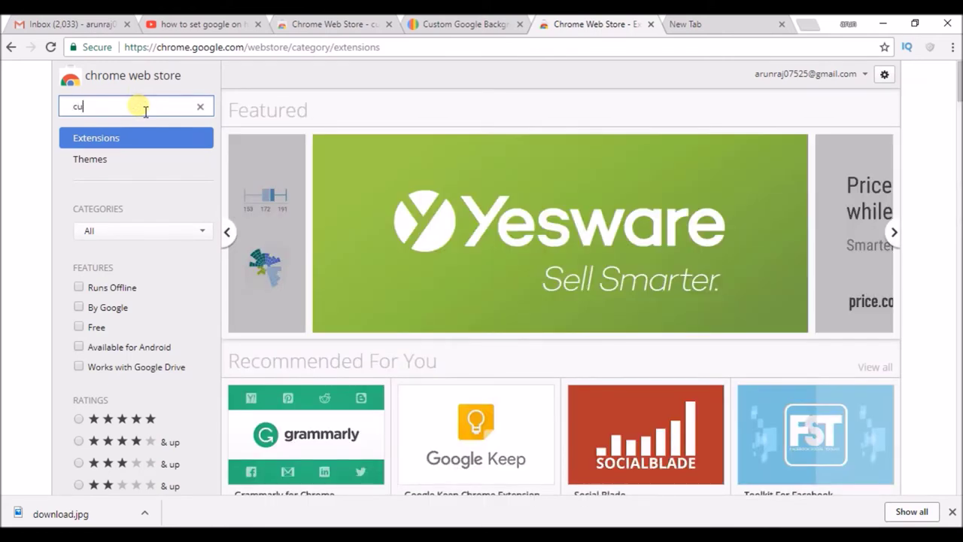
{"action": "type", "text": "sto"}
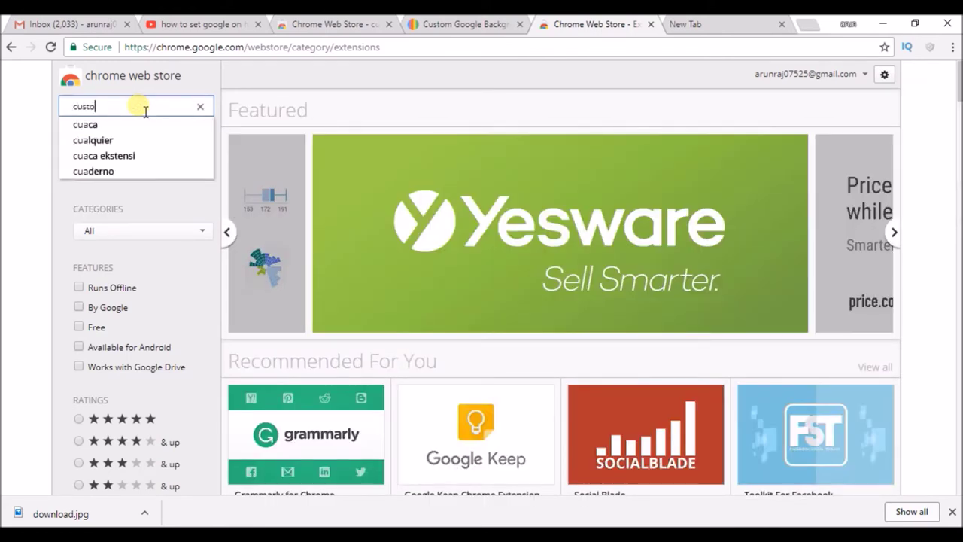
{"action": "type", "text": "m back"}
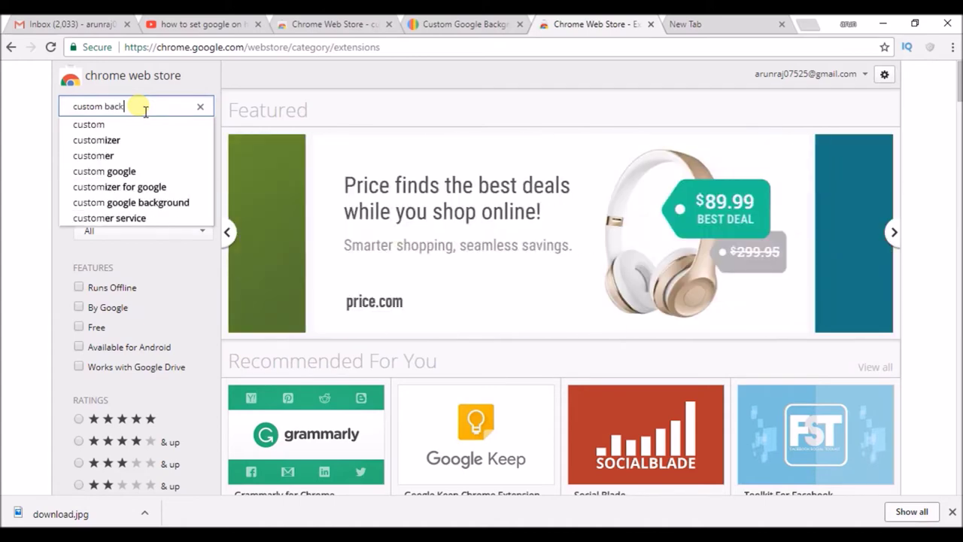
{"action": "type", "text": "ground"}
{"action": "key", "text": "Return"}
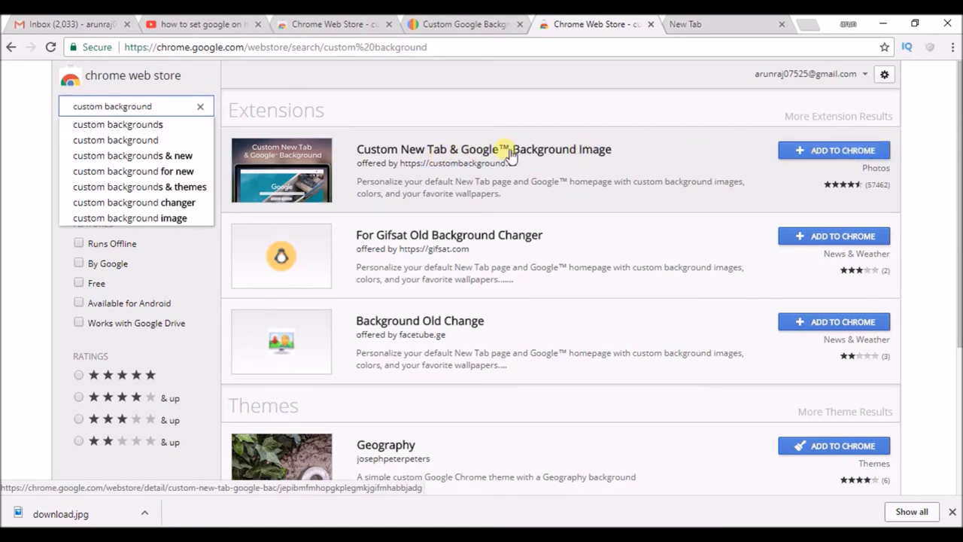
{"action": "left_click", "coordinate": [824, 151]}
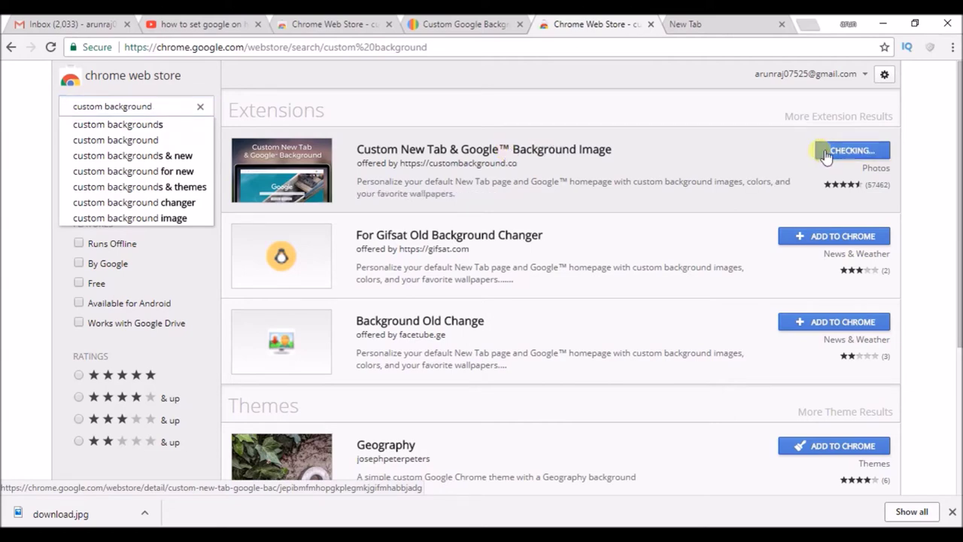
Add Custom New Tab & Google™ Background Image to Chrome and copy its store page address.
{"action": "left_click", "coordinate": [505, 145]}
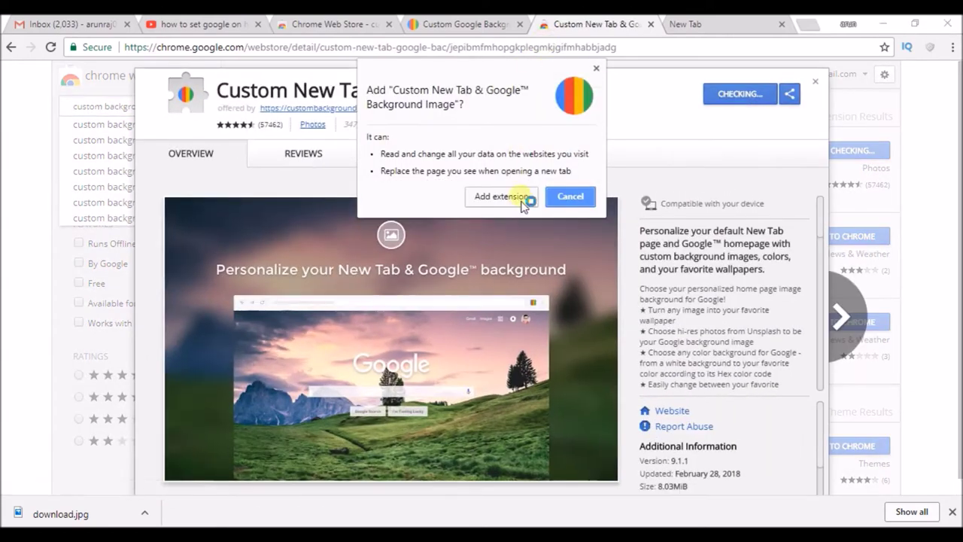
{"action": "left_click", "coordinate": [518, 197]}
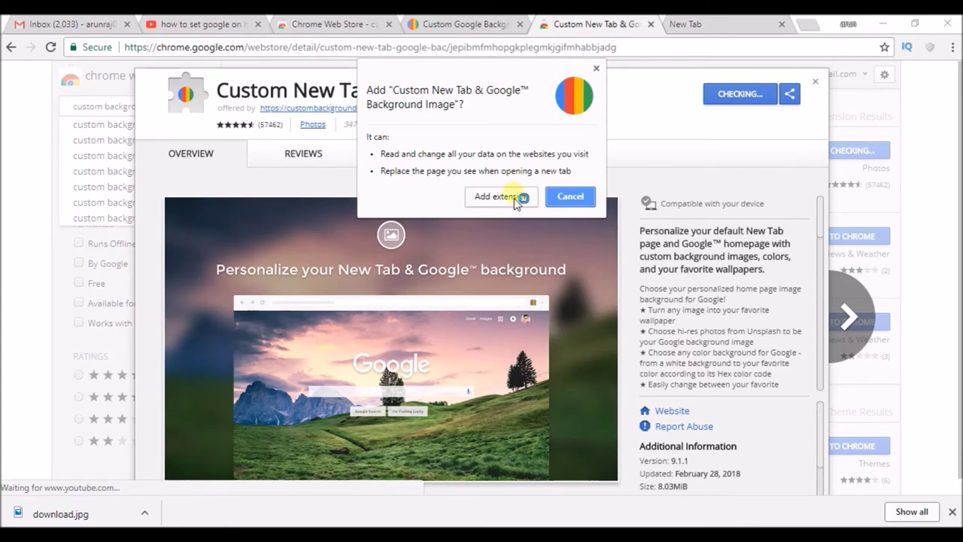
{"action": "left_click", "coordinate": [541, 48]}
{"action": "key", "text": "ctrl+c"}
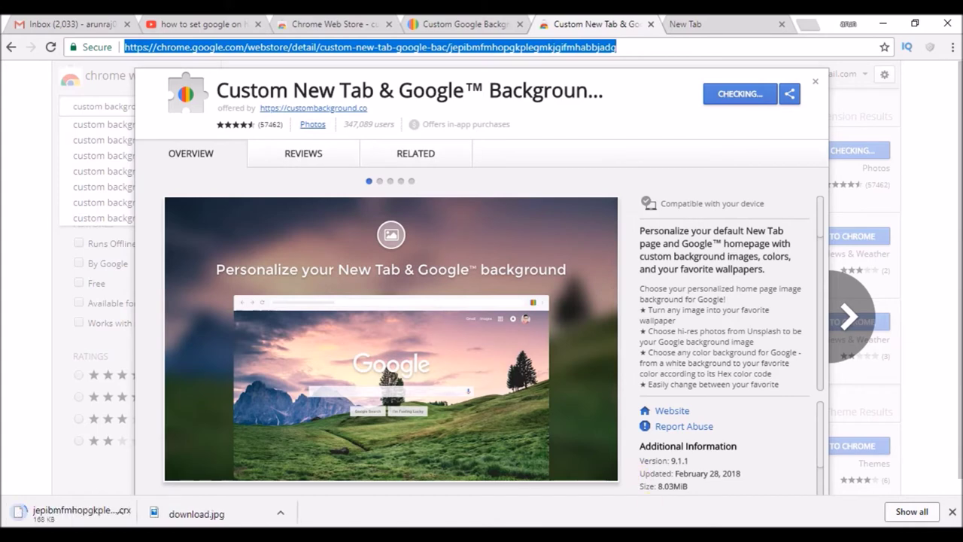
{"action": "key", "text": "alt+Tab"}
Paste the extension's Web Store address on a new line below the Notepad title, then close the store's detail view.
{"action": "left_click", "coordinate": [823, 202]}
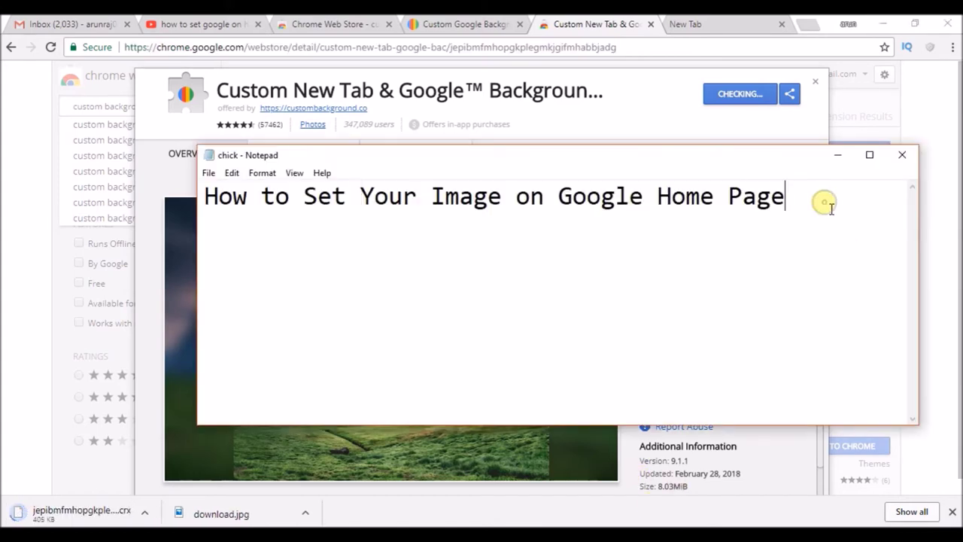
{"action": "key", "text": "Return"}
{"action": "key", "text": "Return"}
{"action": "key", "text": "ctrl+v"}
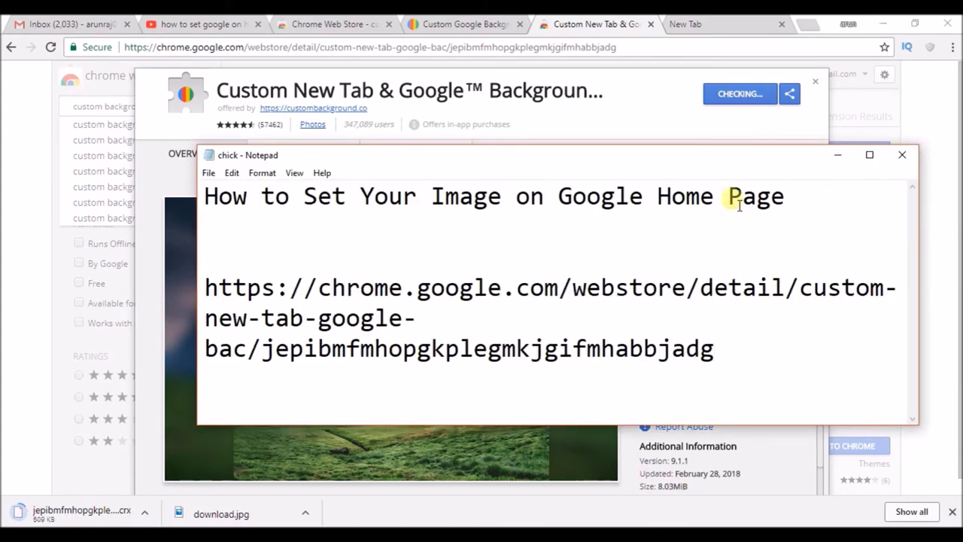
{"action": "key", "text": "alt+Tab"}
{"action": "key", "text": "Escape"}
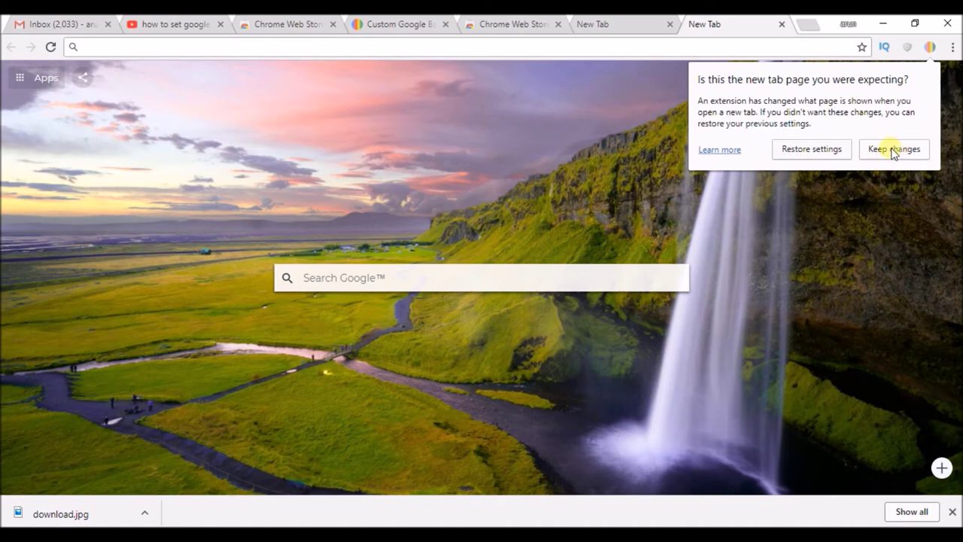
Keep the extension's waterfall new tab page when Chrome asks about the change.
{"action": "left_click", "coordinate": [892, 150]}
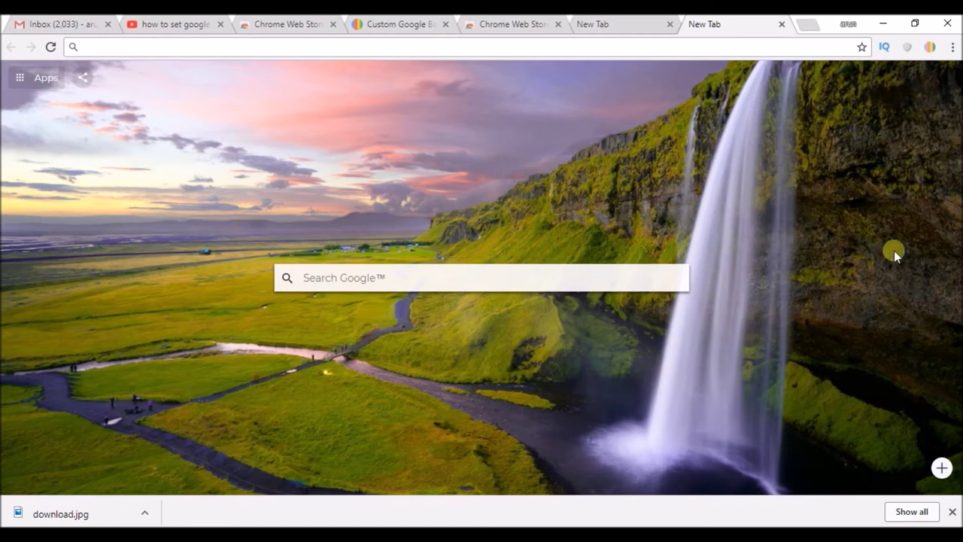
Browse the Cars photo category, then switch to the extension's Add Image upload panel.
{"action": "left_click", "coordinate": [942, 469]}
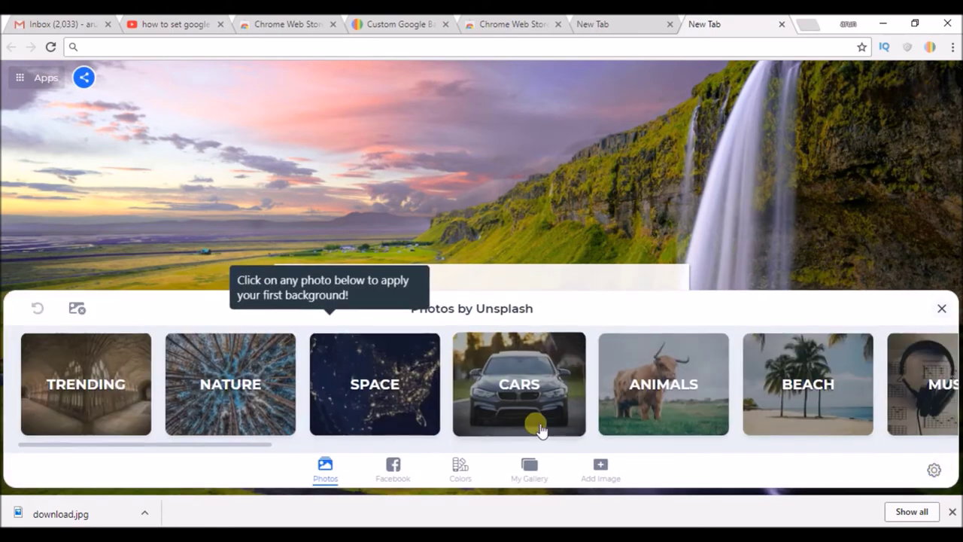
{"action": "left_click", "coordinate": [536, 397]}
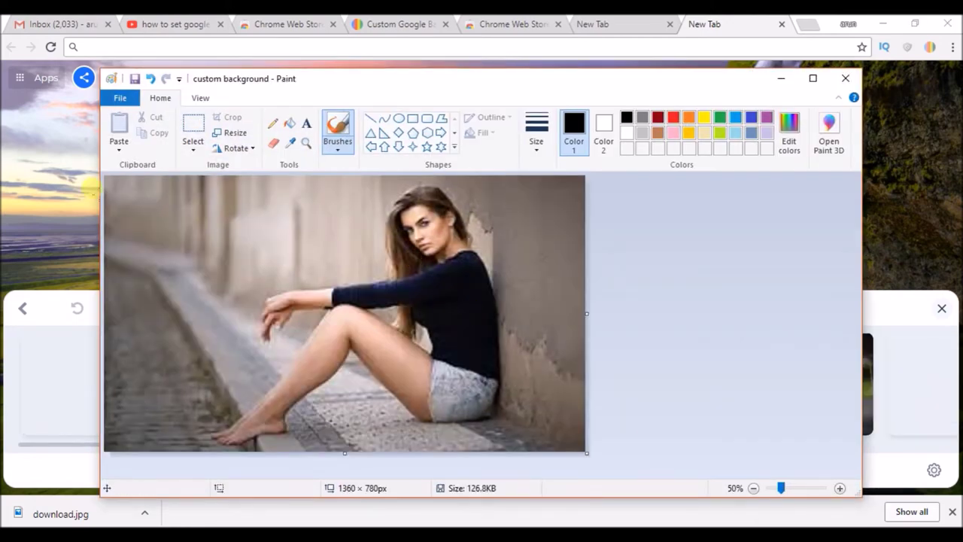
{"action": "left_click", "coordinate": [36, 174]}
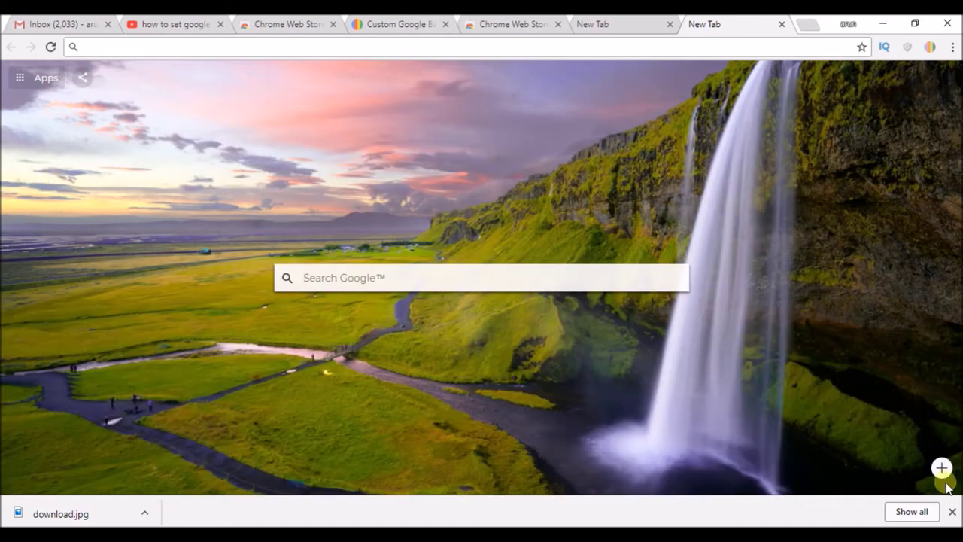
{"action": "left_click", "coordinate": [941, 467]}
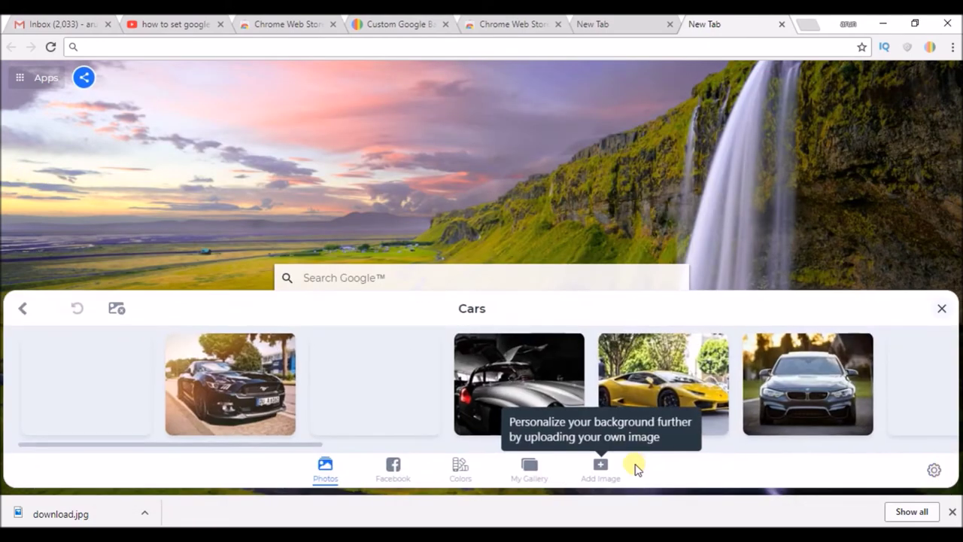
{"action": "left_click", "coordinate": [602, 467]}
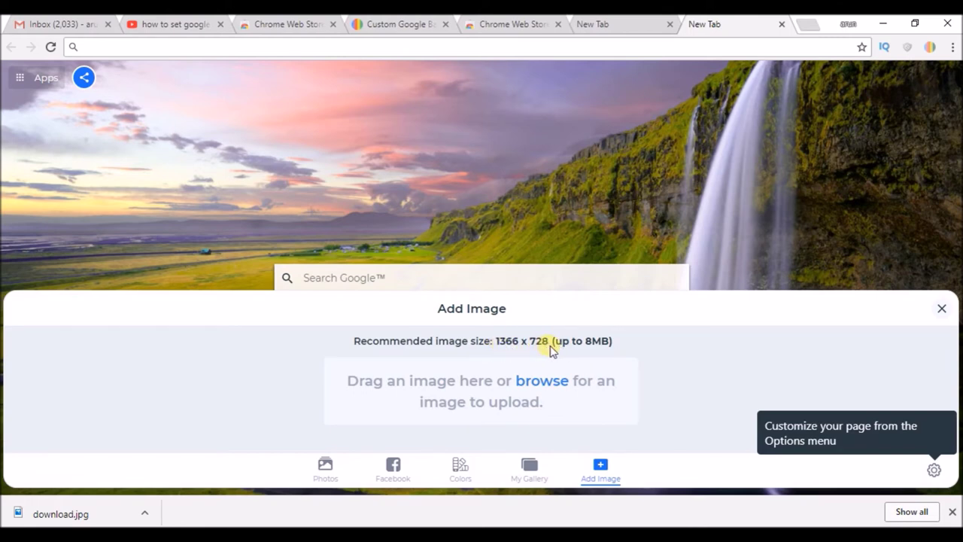
Resize the custom background photo in Paint in pixels, keeping it at 1360 × 780.
{"action": "left_click", "coordinate": [704, 536]}
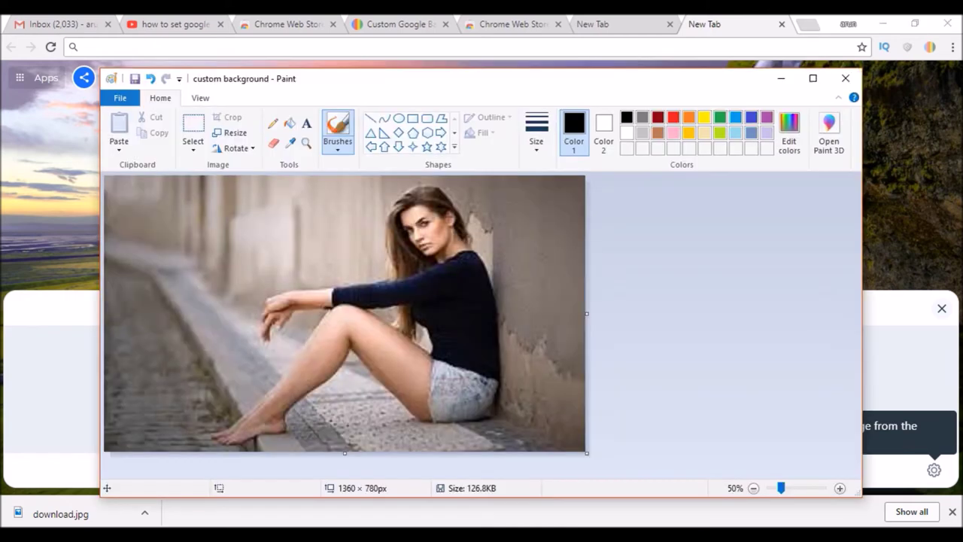
{"action": "left_click", "coordinate": [227, 133]}
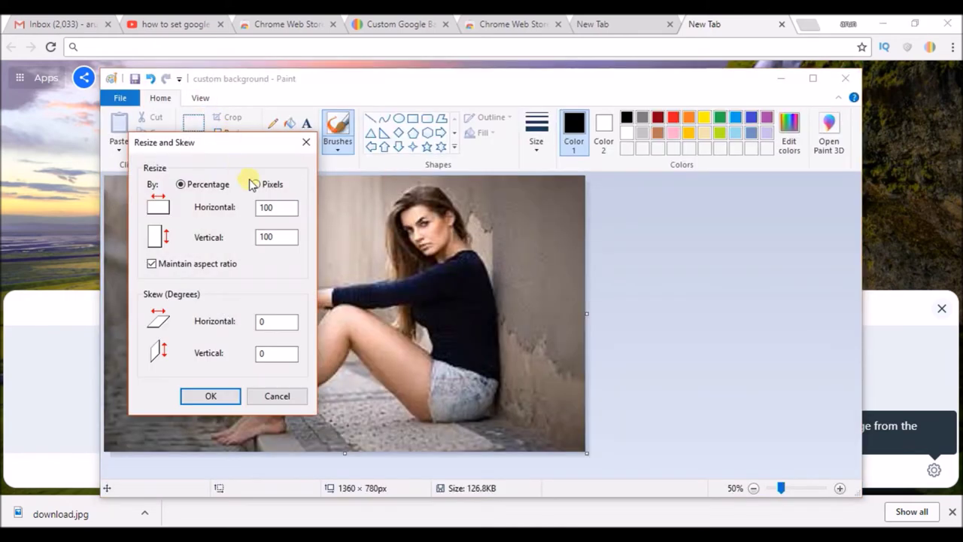
{"action": "left_click", "coordinate": [256, 185]}
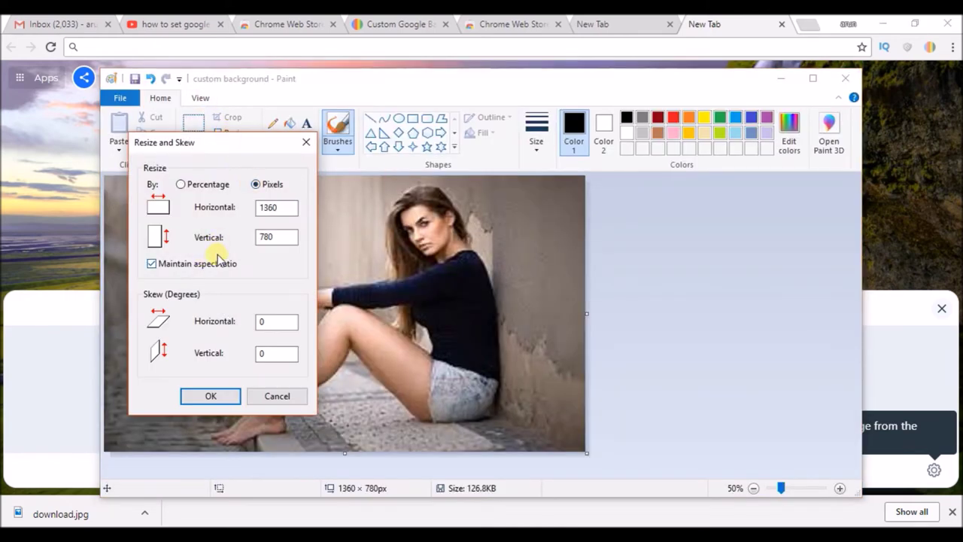
{"action": "left_click", "coordinate": [268, 237]}
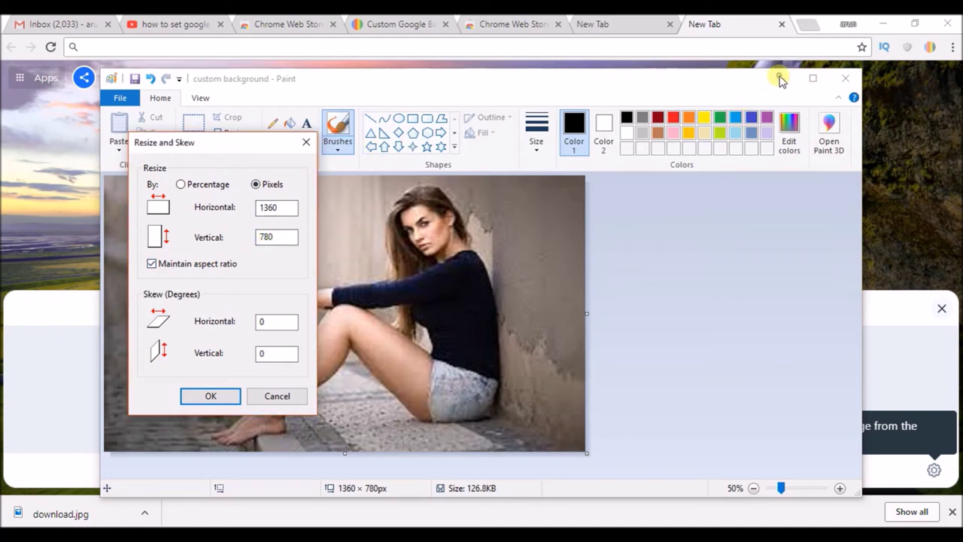
{"action": "left_click", "coordinate": [230, 395]}
Upload custom background.jpg as the extension's new tab background image.
{"action": "left_click", "coordinate": [783, 79]}
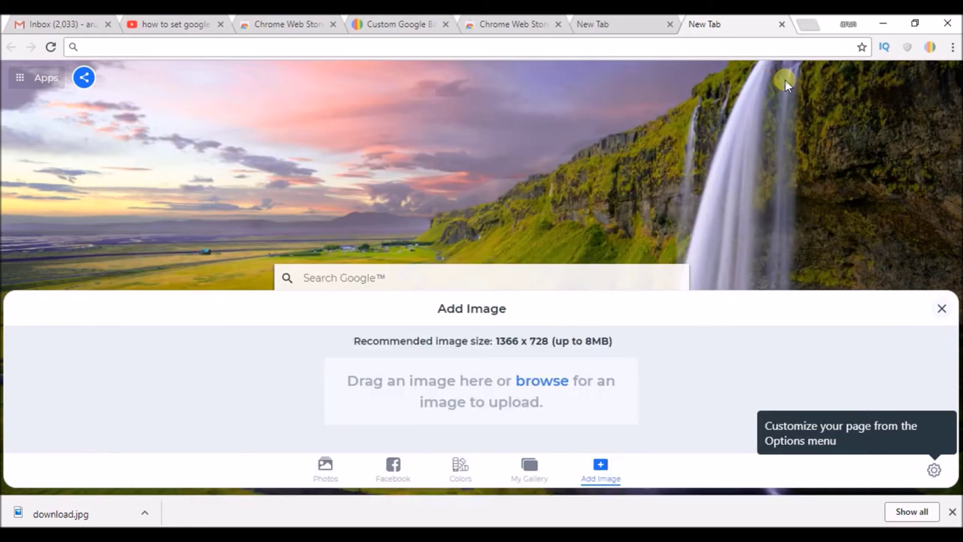
{"action": "left_click", "coordinate": [546, 384]}
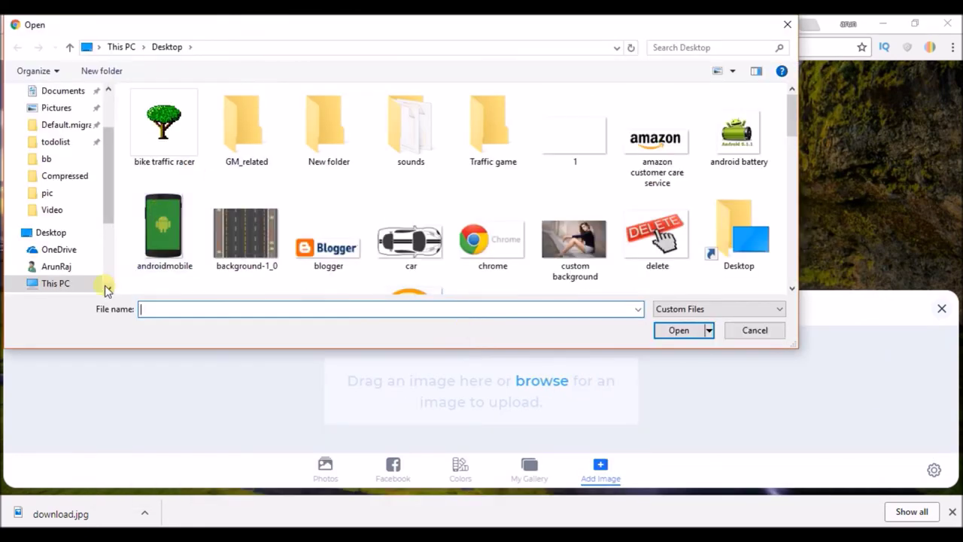
{"action": "type", "text": "cus"}
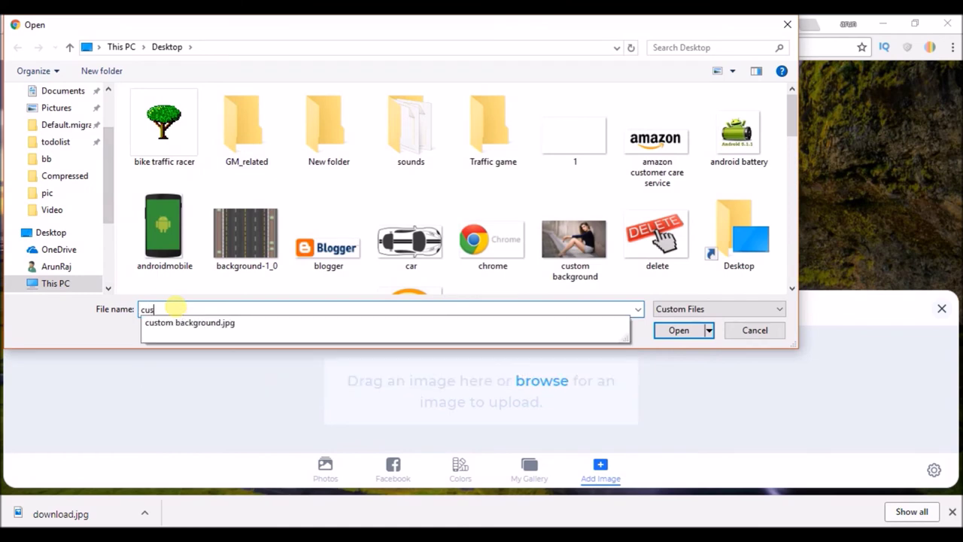
{"action": "key", "text": "Down"}
{"action": "key", "text": "Return"}
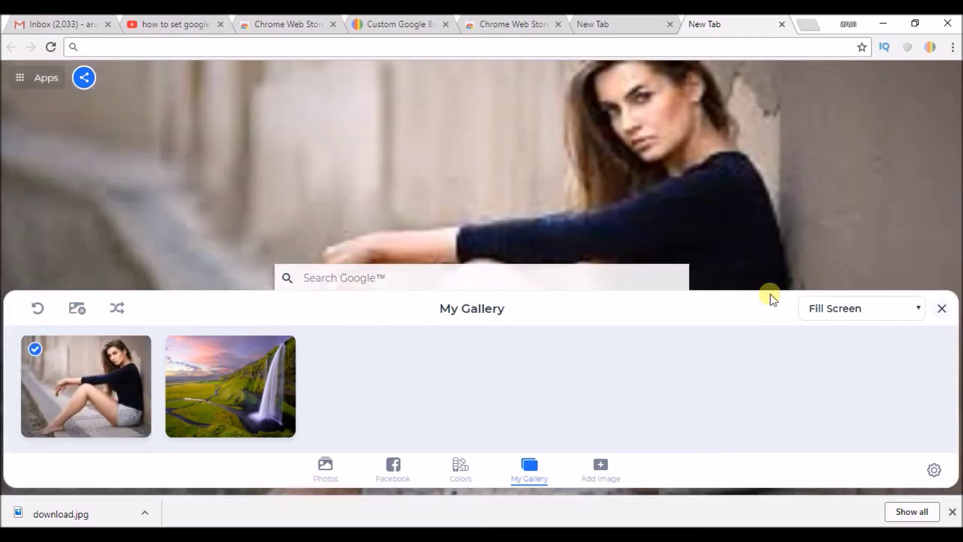
{"action": "left_click", "coordinate": [918, 309]}
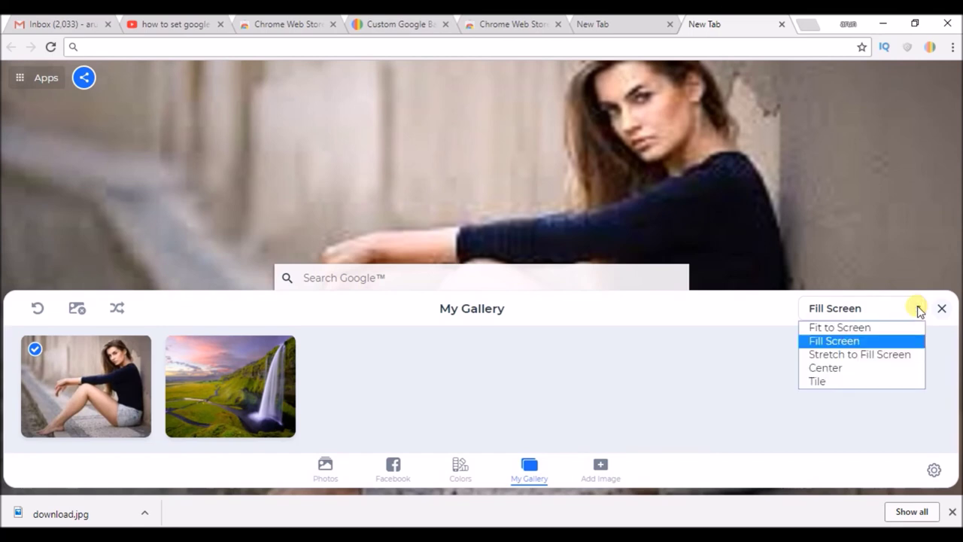
Switch the background sizing from Fill Screen to Fit to Screen and close My Gallery.
{"action": "left_click", "coordinate": [867, 329]}
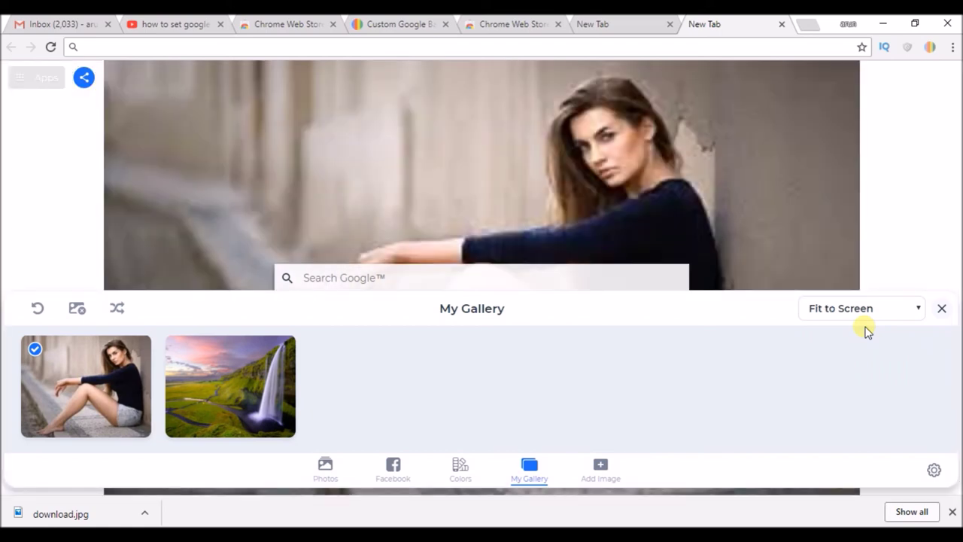
{"action": "left_click", "coordinate": [942, 309]}
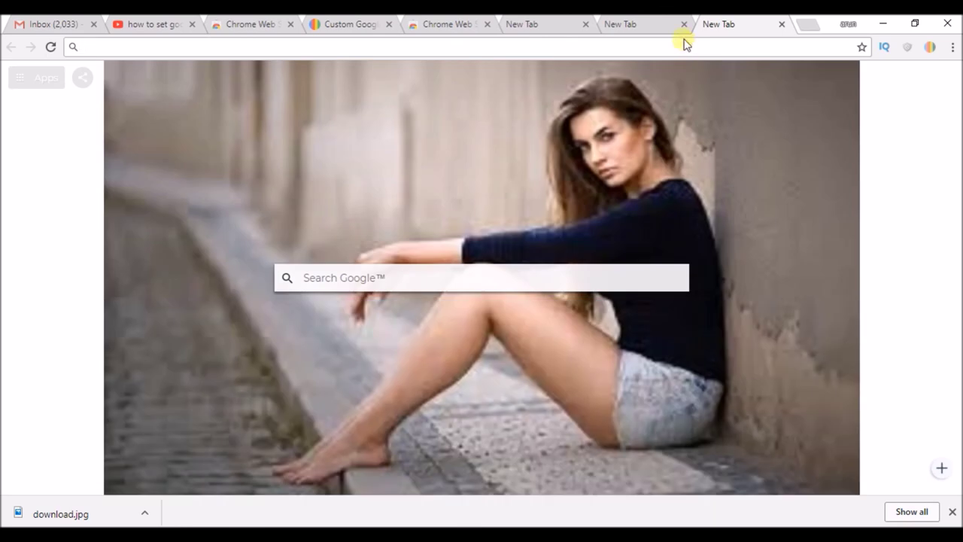
Close the second New Tab tab, keeping the photo-background new tab open.
{"action": "left_click", "coordinate": [683, 24]}
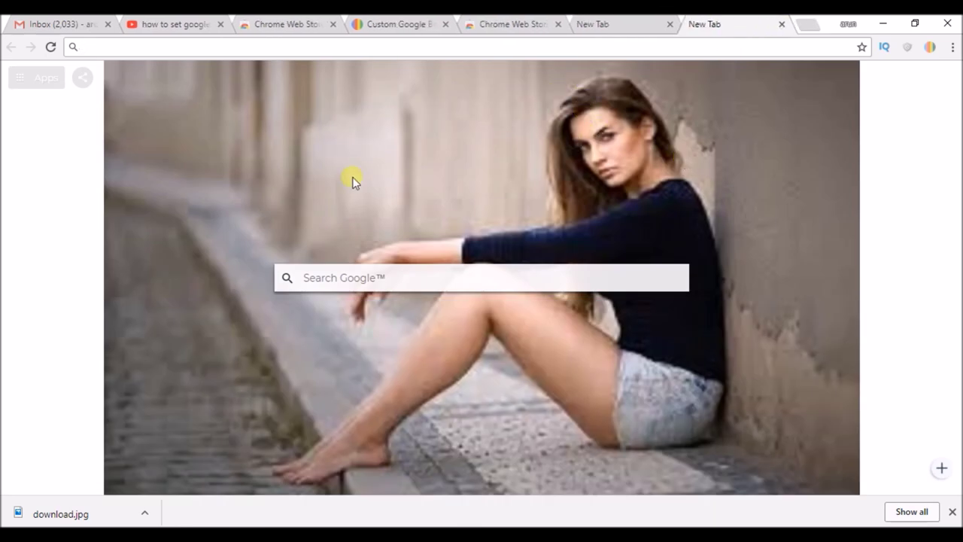